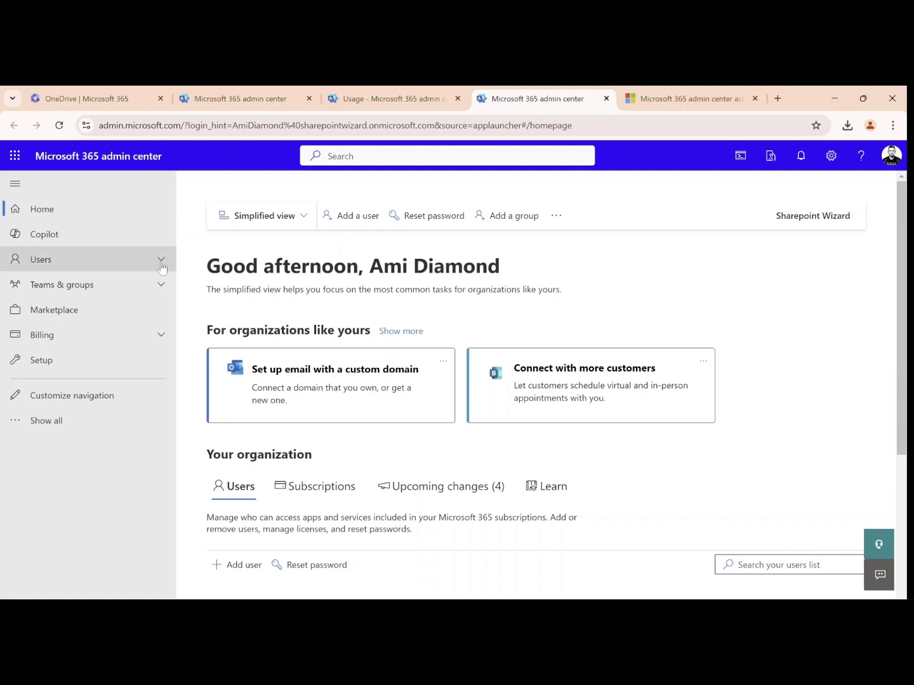
- Expand the full admin navigation and the Reports section listing Adoption Score, Usage and Organizational messages
{"action": "left_click", "coordinate": [45, 422]}
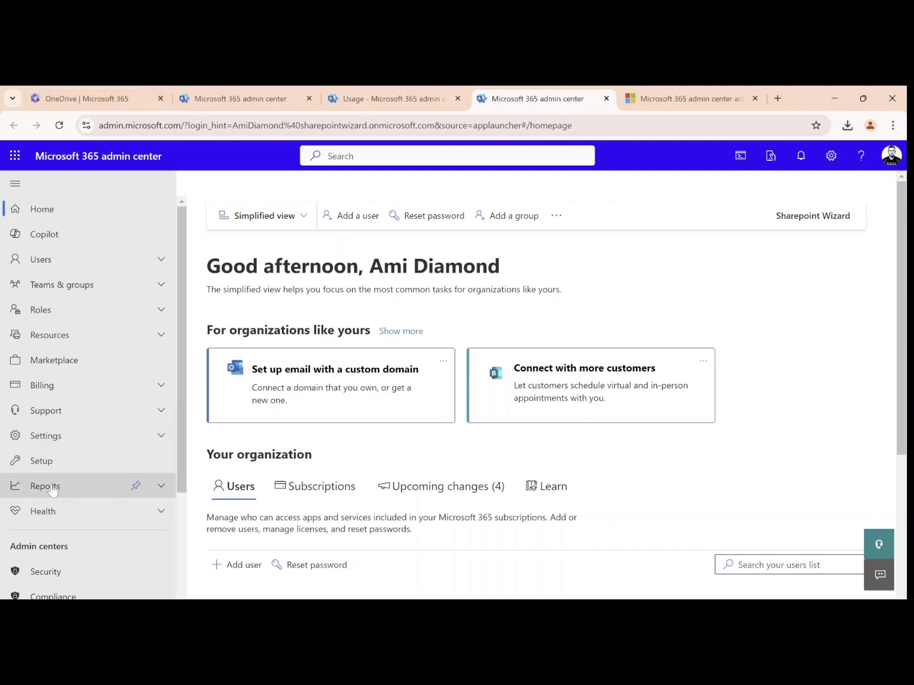
{"action": "left_click", "coordinate": [162, 488]}
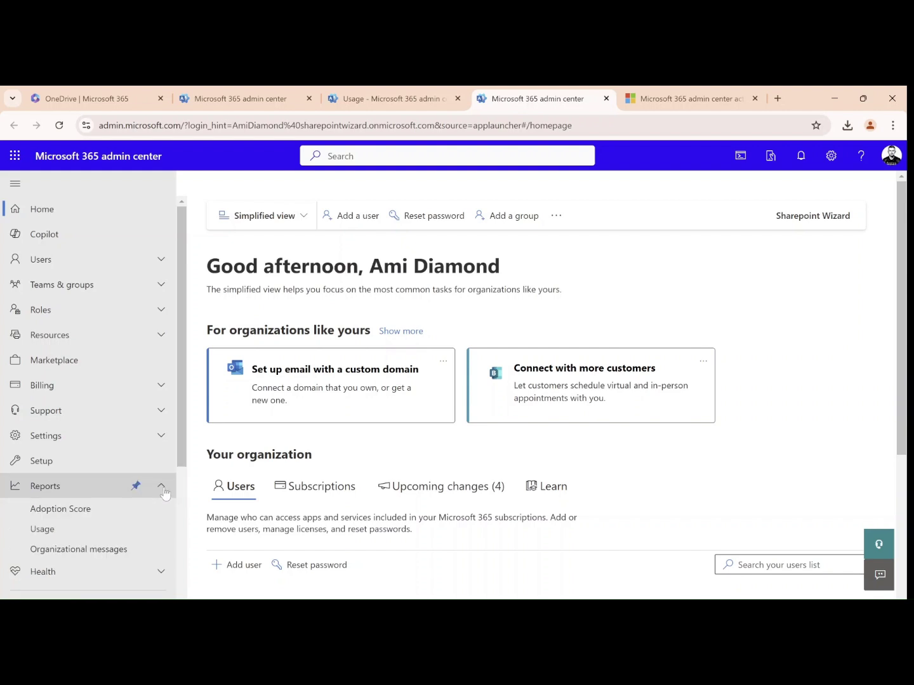
- Go to Reports > Usage and open the OneDrive report with Accounts, Files and Storage charts
{"action": "left_click", "coordinate": [42, 529]}
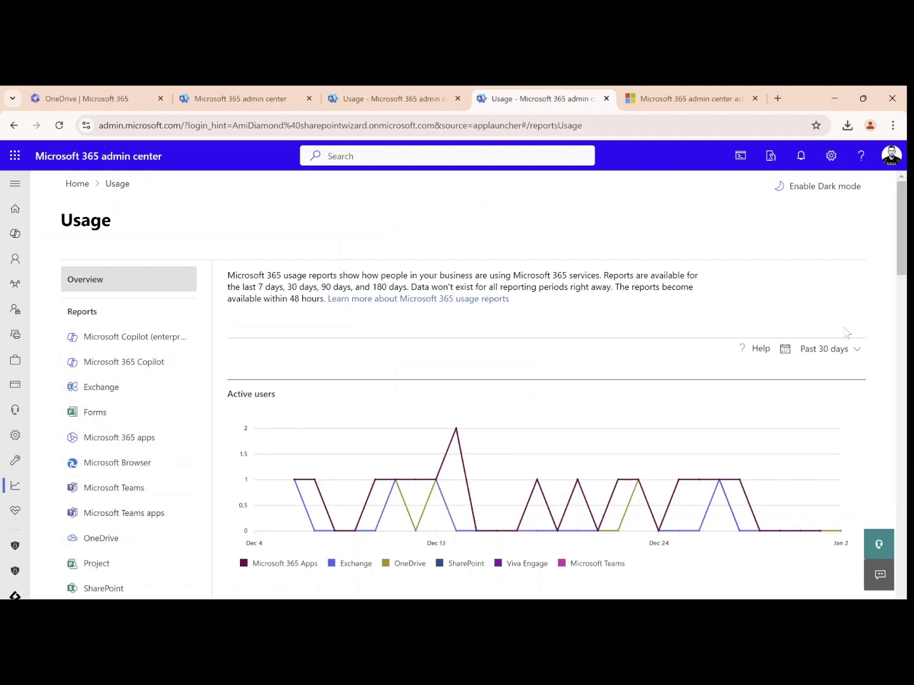
{"action": "left_click_drag", "start_coordinate": [891, 255], "coordinate": [870, 310]}
{"action": "scroll", "coordinate": [871, 311], "scroll_direction": "down", "scroll_amount": 8}
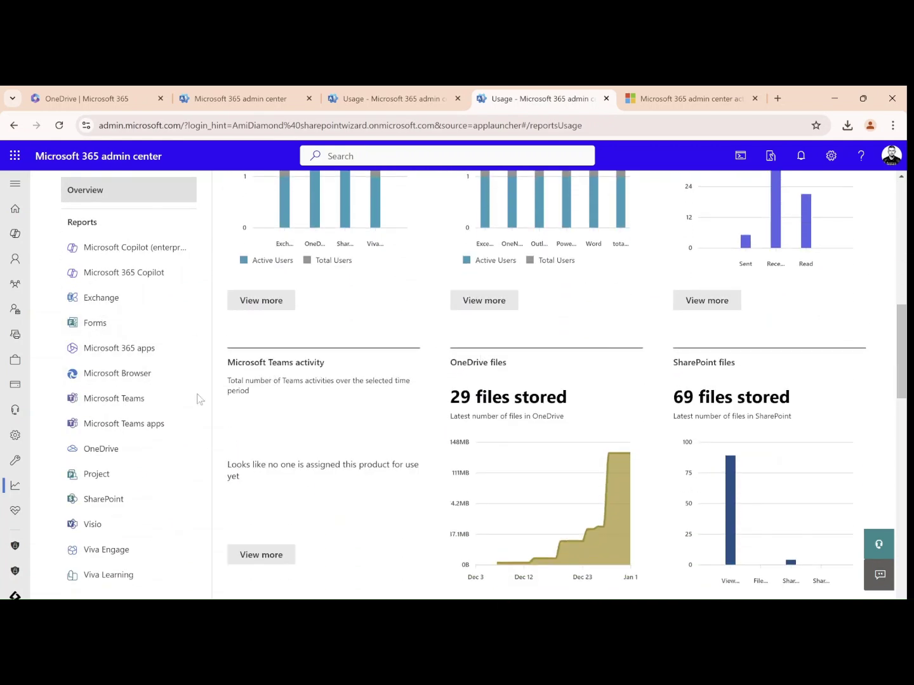
{"action": "left_click", "coordinate": [111, 457]}
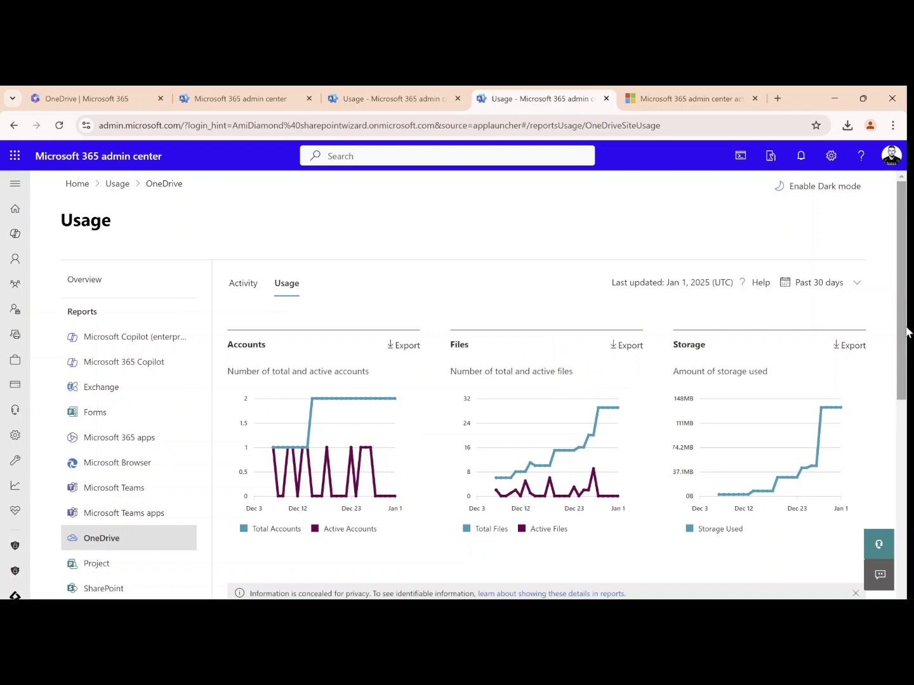
- Scroll the OneDrive usage page down to the per-account table with concealed owner codes
{"action": "left_click_drag", "start_coordinate": [906, 324], "coordinate": [903, 458]}
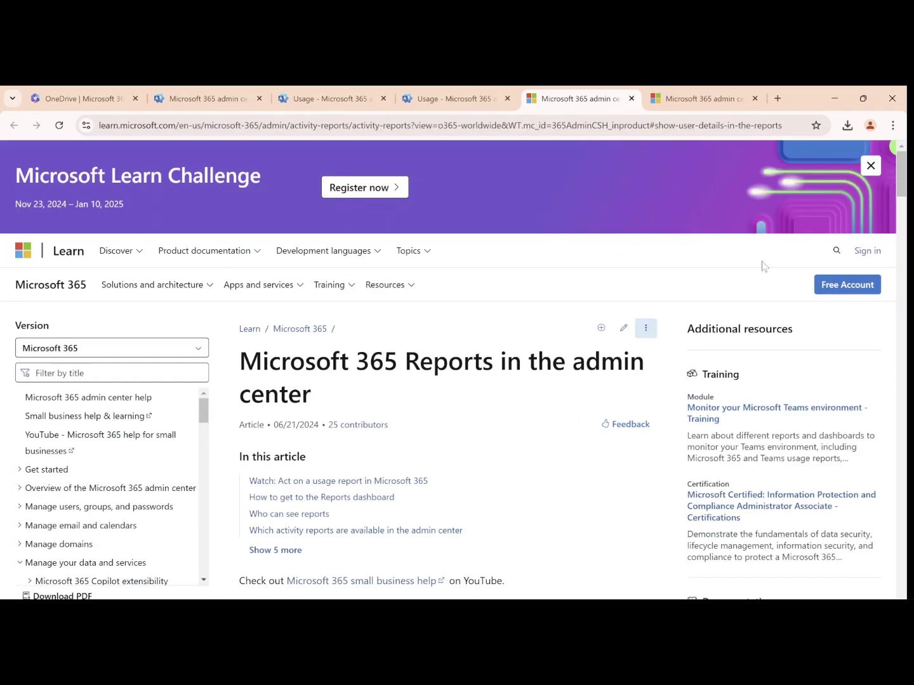
- Scroll through the Microsoft 365 Reports article, then return to the admin center home tab
{"action": "left_click_drag", "start_coordinate": [907, 170], "coordinate": [904, 194]}
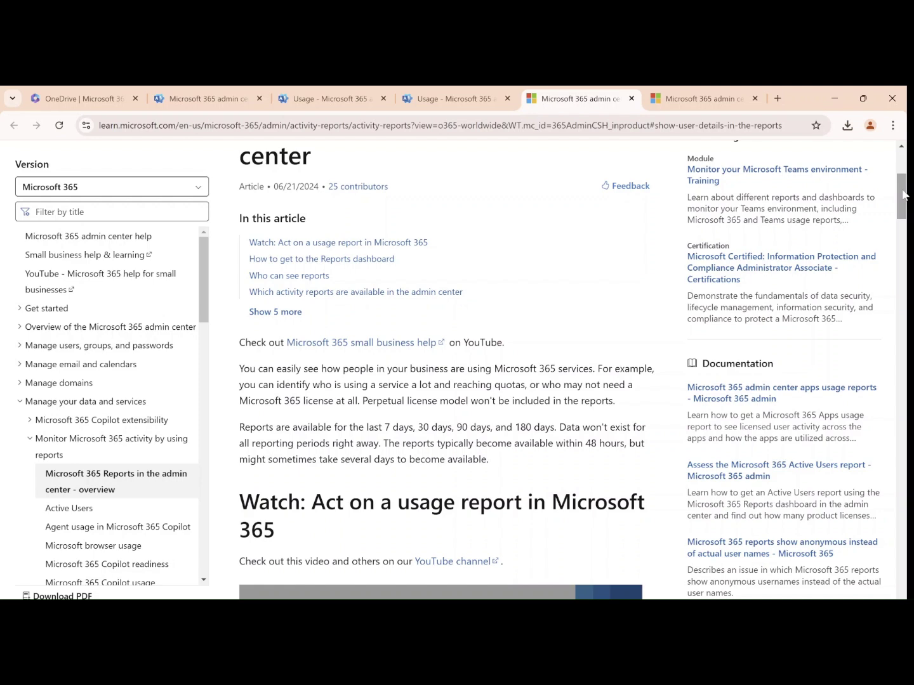
{"action": "left_click", "coordinate": [182, 100]}
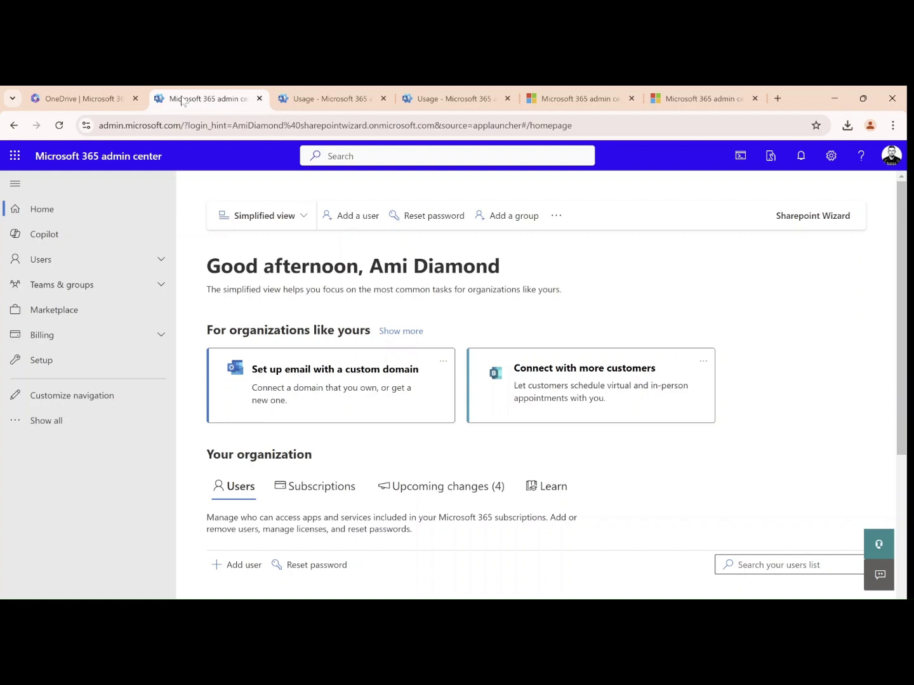
- Open Settings > Org settings and filter the settings list by 'report'
{"action": "left_click", "coordinate": [45, 421]}
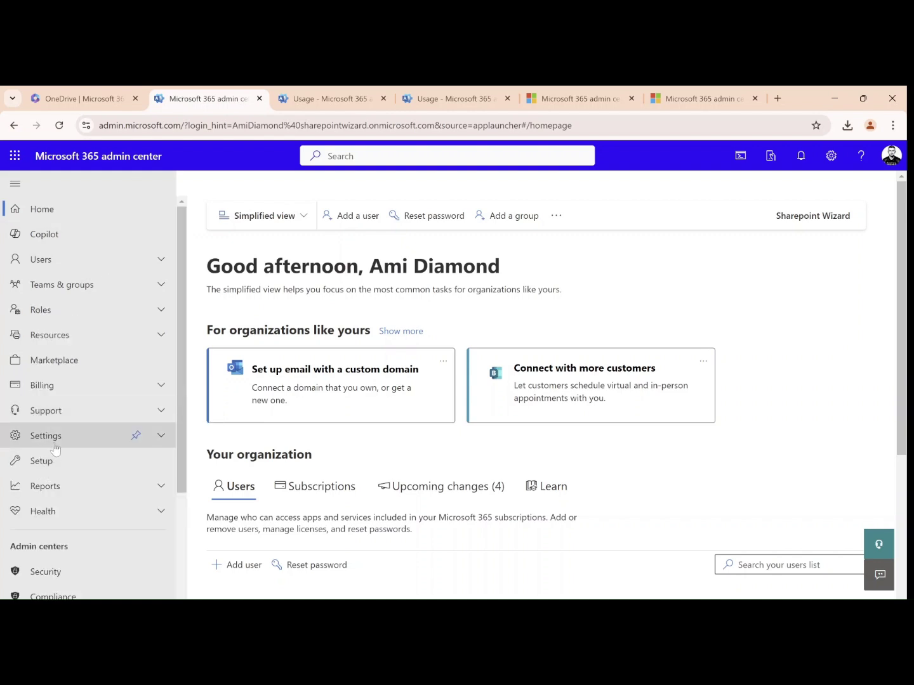
{"action": "left_click", "coordinate": [54, 445]}
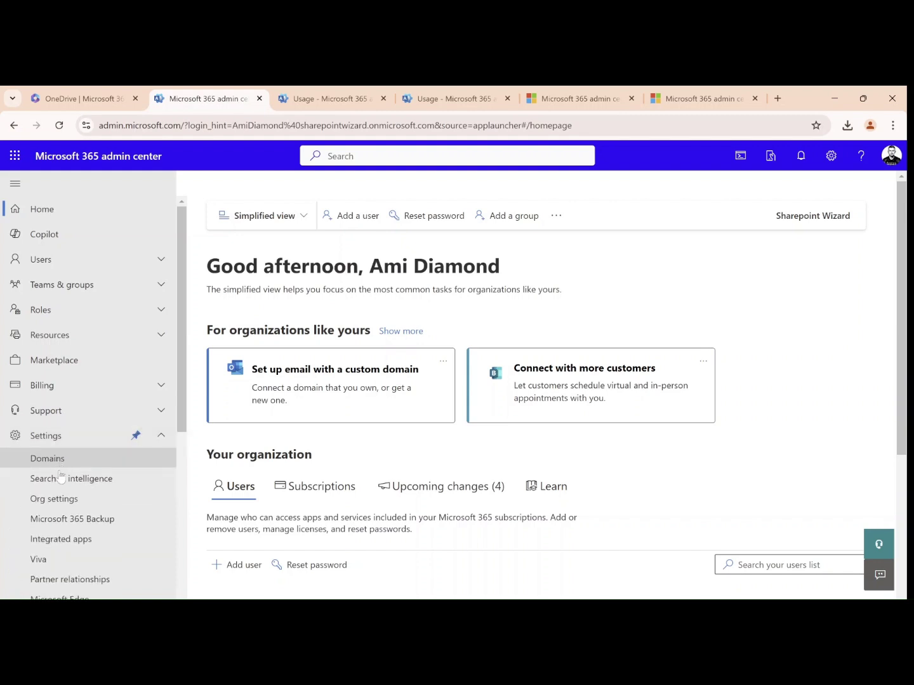
{"action": "left_click", "coordinate": [63, 500]}
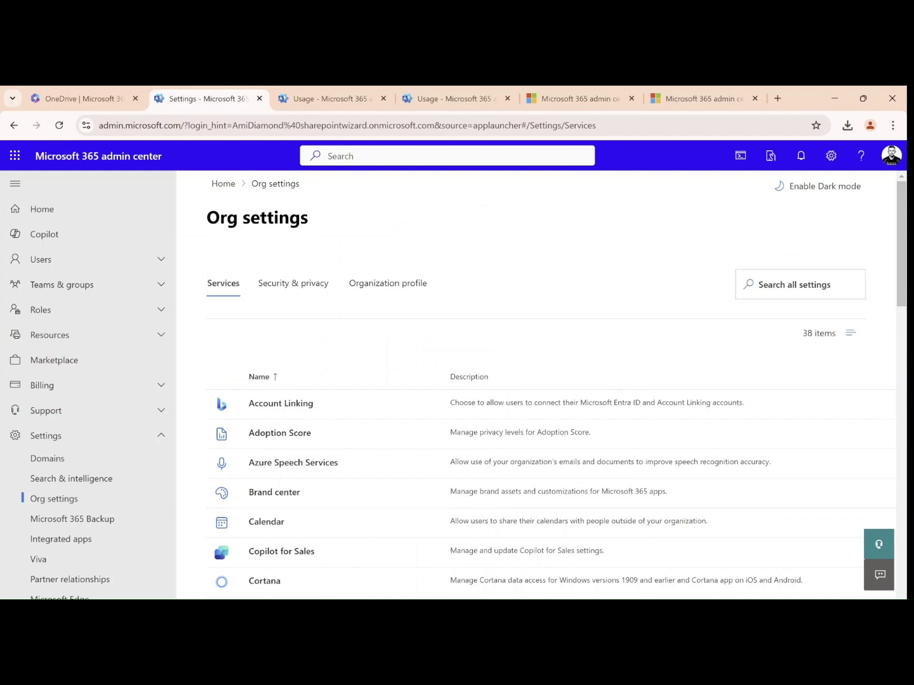
{"action": "left_click", "coordinate": [804, 279]}
{"action": "type", "text": "report"}
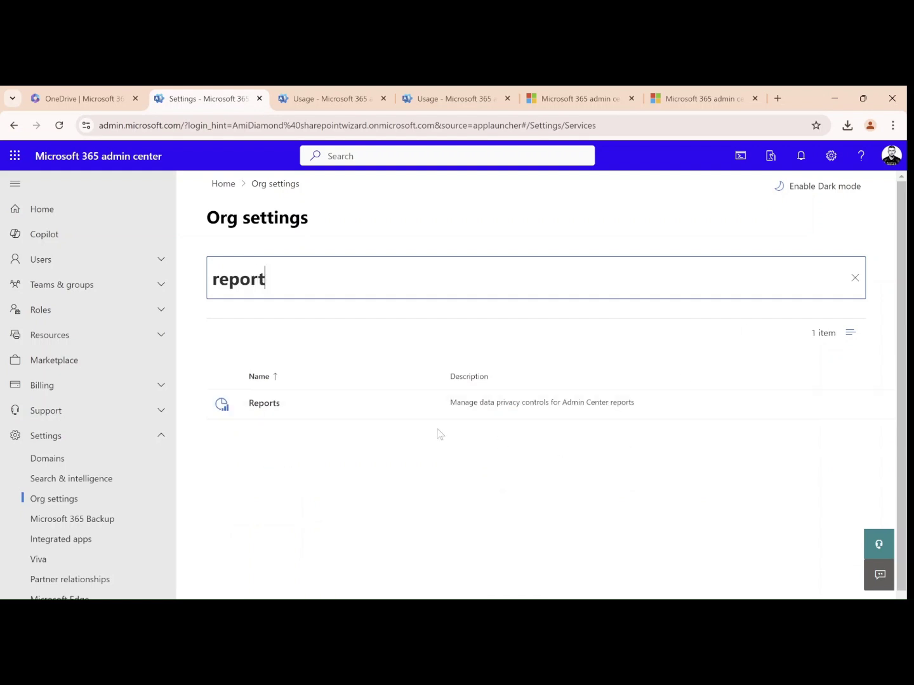
- Save Reports privacy with Display concealed names unchecked and Power BI sharing left off, then close it
{"action": "left_click", "coordinate": [258, 406]}
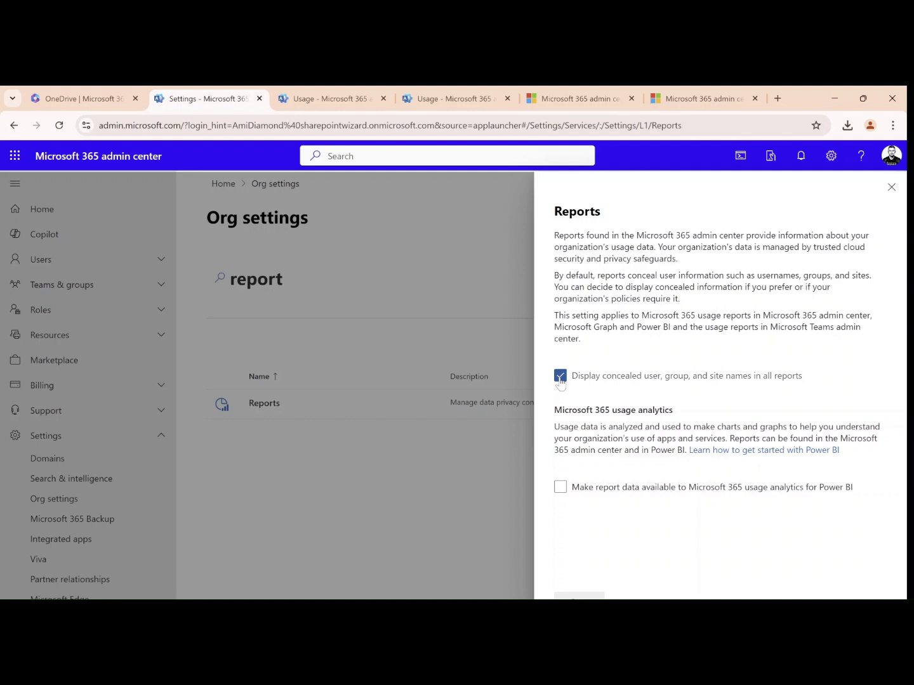
{"action": "left_click", "coordinate": [560, 379]}
{"action": "left_click", "coordinate": [748, 494]}
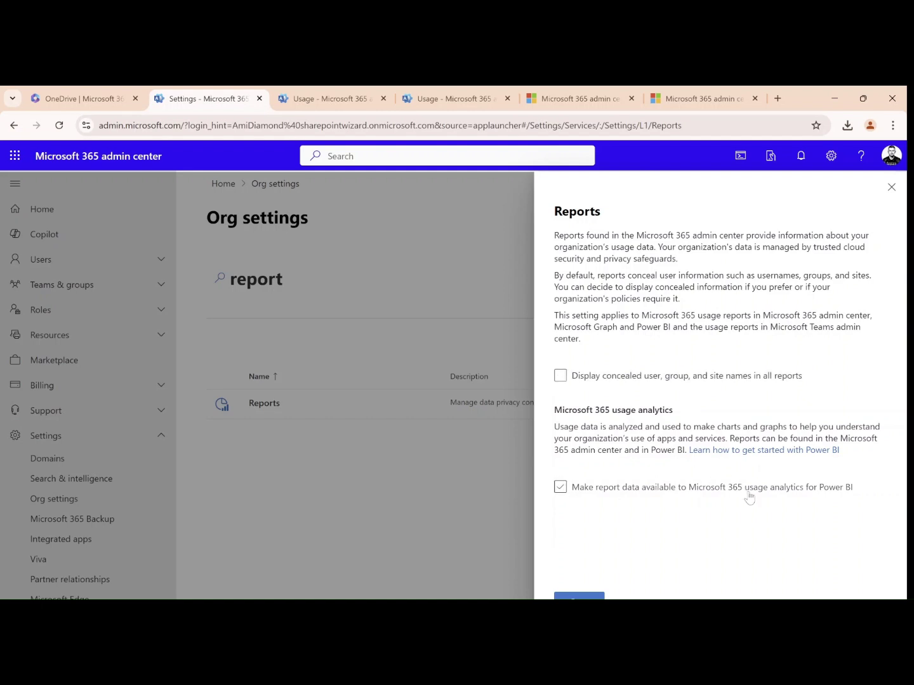
{"action": "left_click", "coordinate": [748, 494]}
{"action": "left_click", "coordinate": [579, 597]}
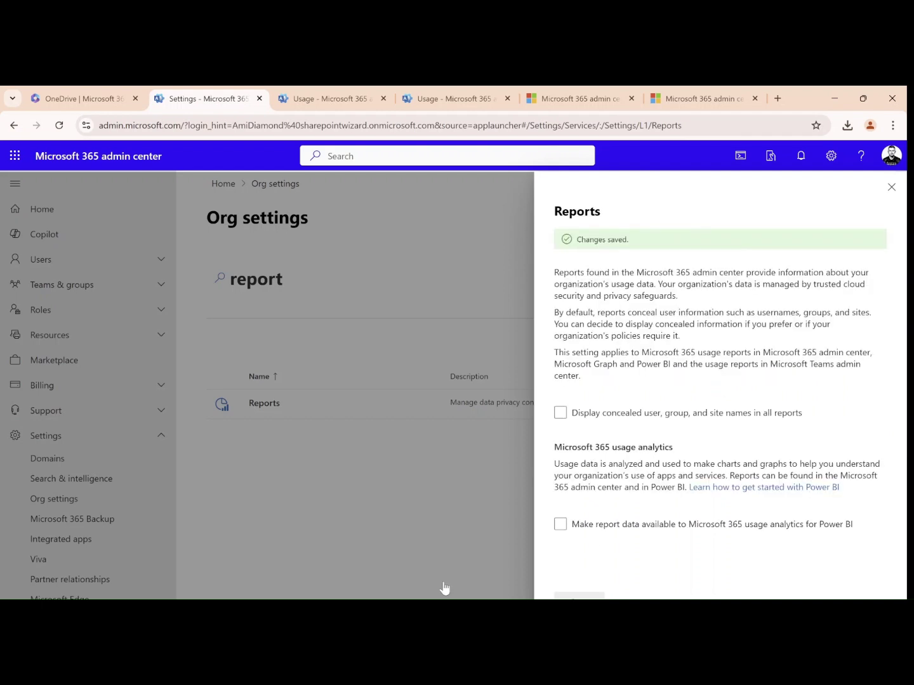
{"action": "left_click", "coordinate": [891, 188]}
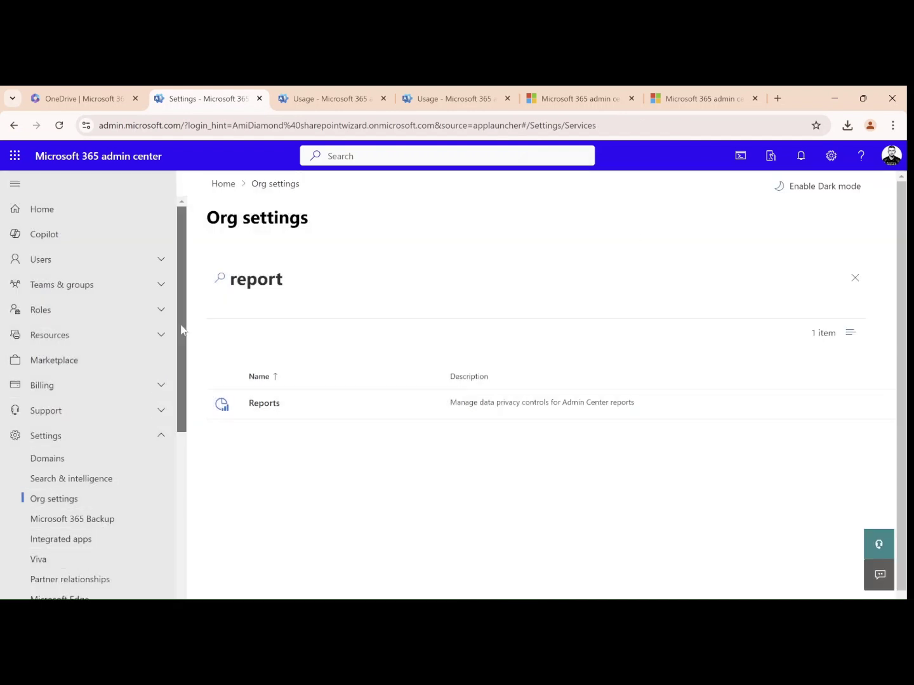
- Reopen the OneDrive usage report and widen the Owner principal name column to fit full addresses
{"action": "scroll", "coordinate": [181, 329], "scroll_direction": "down", "scroll_amount": 4}
{"action": "left_click", "coordinate": [54, 394]}
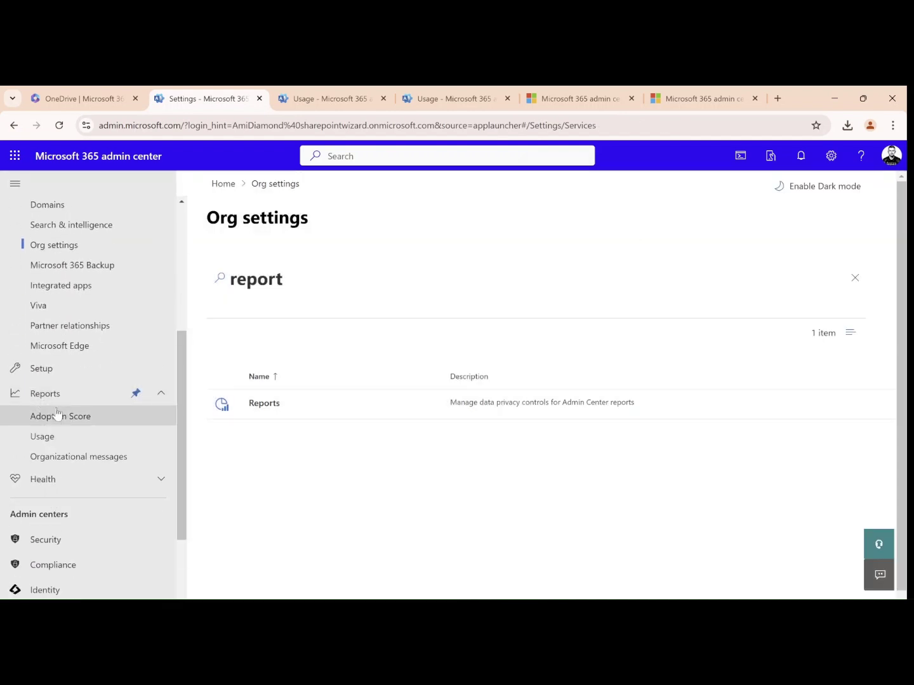
{"action": "left_click", "coordinate": [39, 436]}
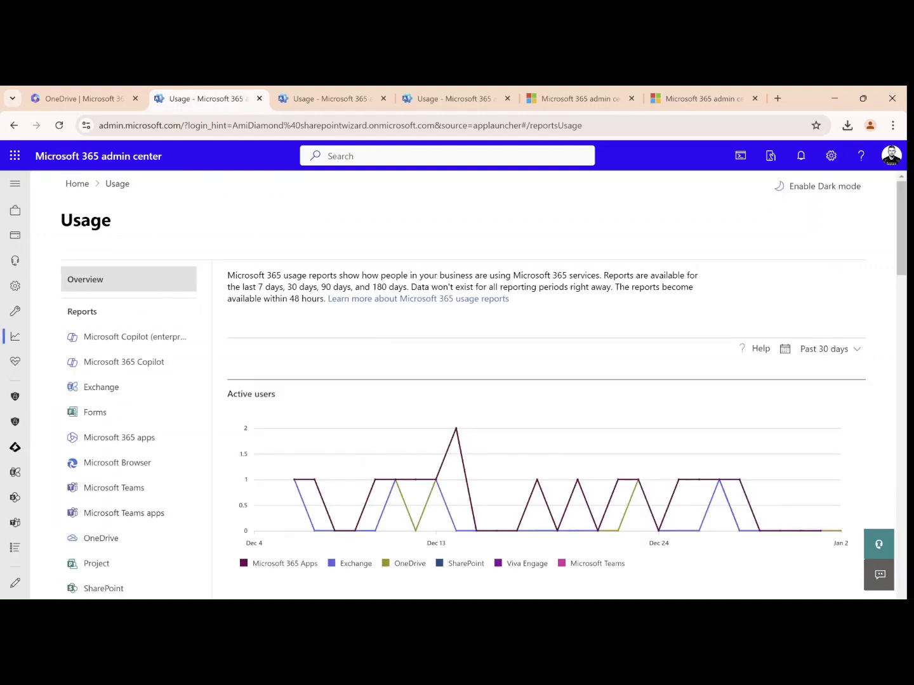
{"action": "left_click_drag", "start_coordinate": [902, 281], "coordinate": [900, 339]}
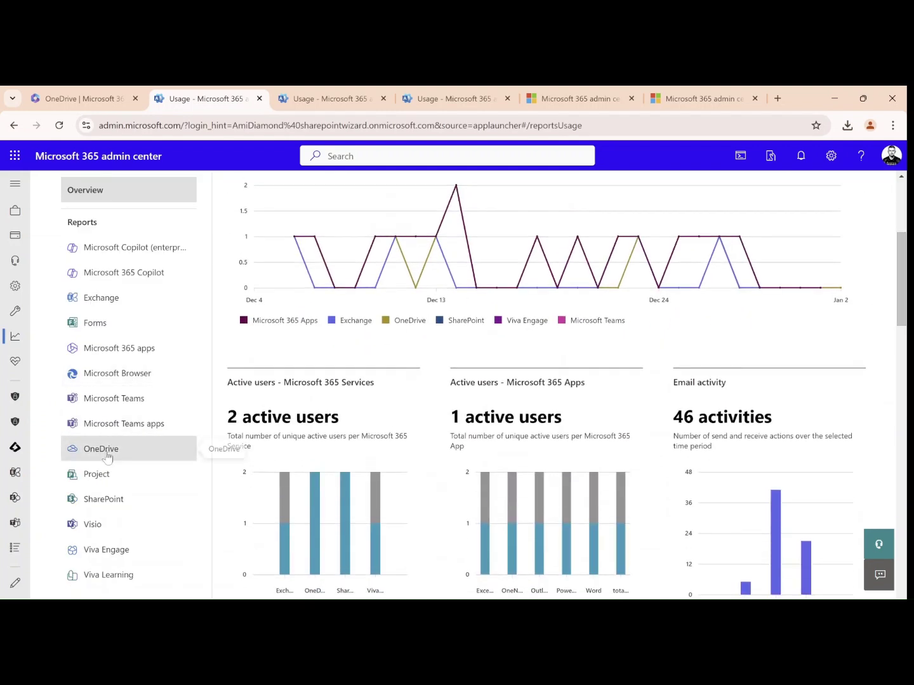
{"action": "left_click", "coordinate": [105, 454]}
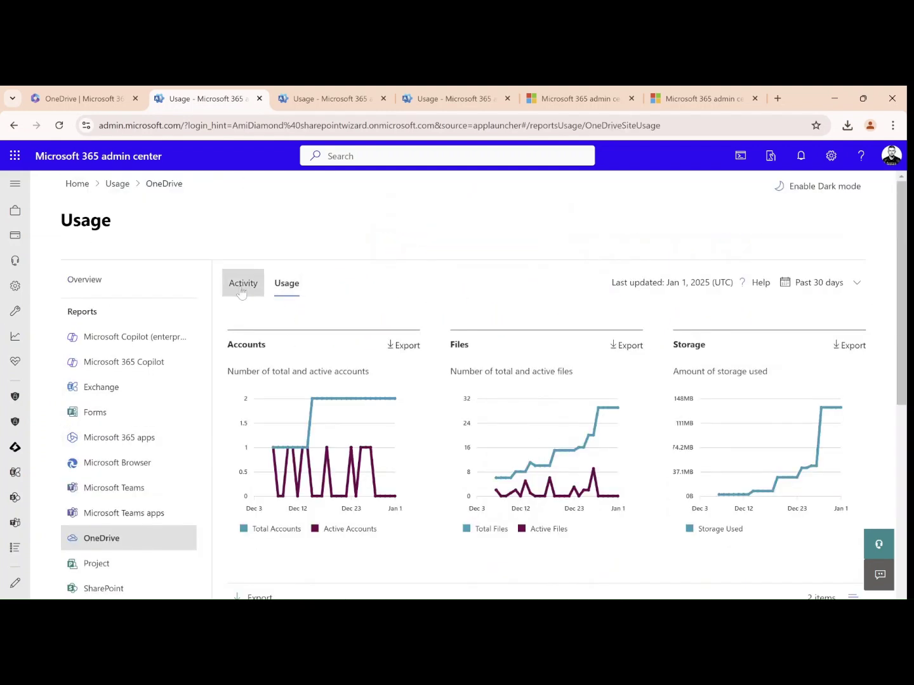
{"action": "left_click_drag", "start_coordinate": [904, 232], "coordinate": [901, 392]}
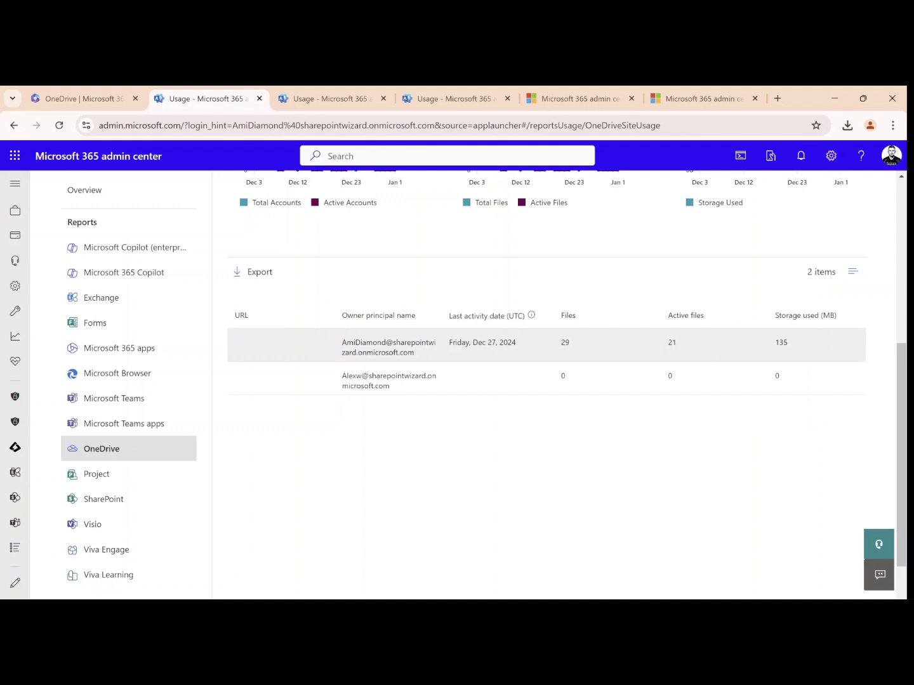
{"action": "left_click_drag", "start_coordinate": [441, 322], "coordinate": [520, 343]}
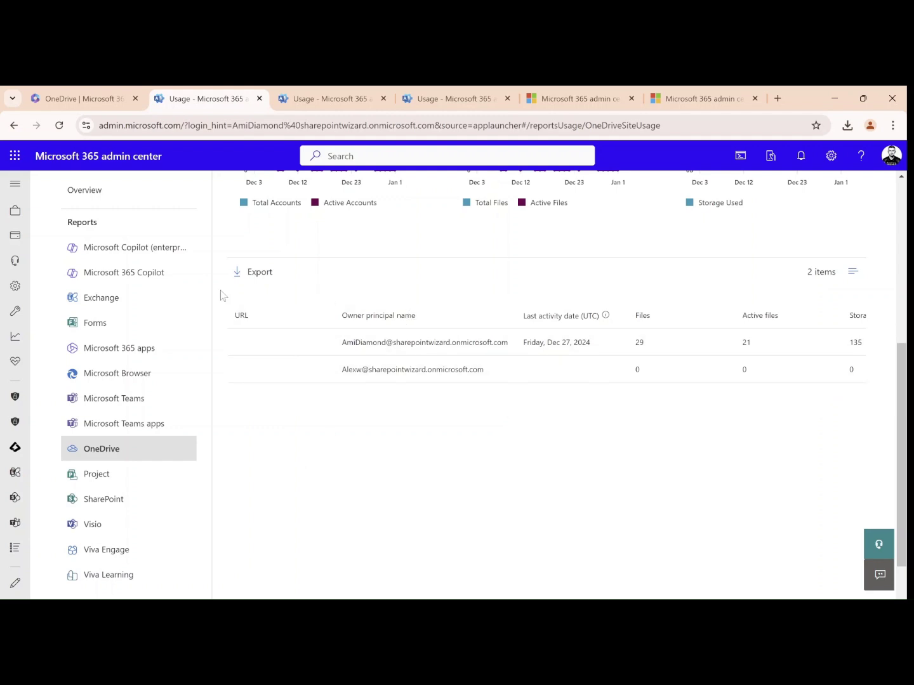
- Open Org settings and filter the settings list by 'report'
{"action": "left_click", "coordinate": [21, 186]}
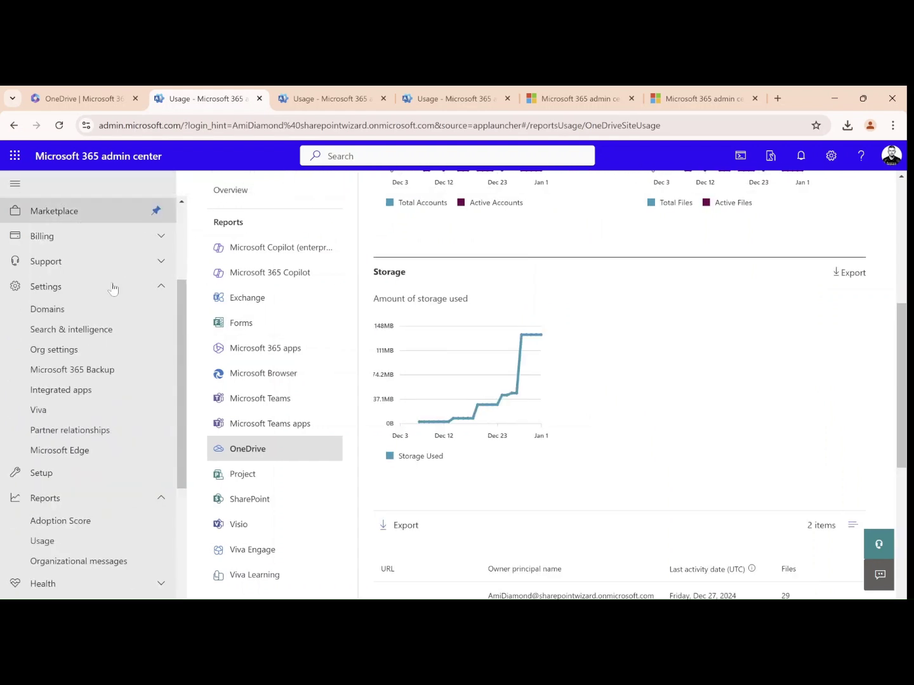
{"action": "left_click", "coordinate": [83, 350]}
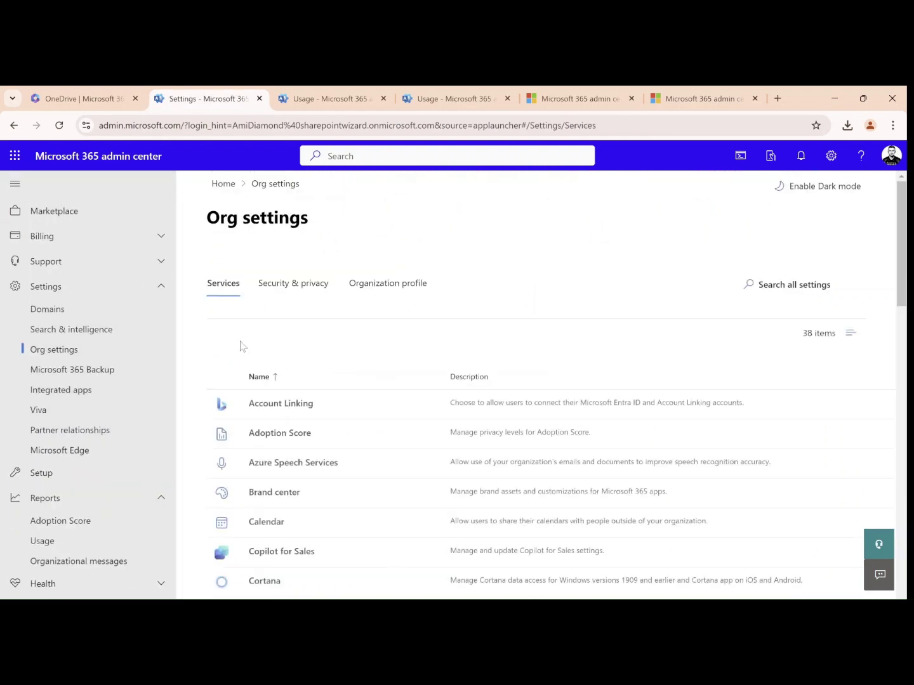
{"action": "left_click", "coordinate": [839, 272]}
{"action": "type", "text": "re"}
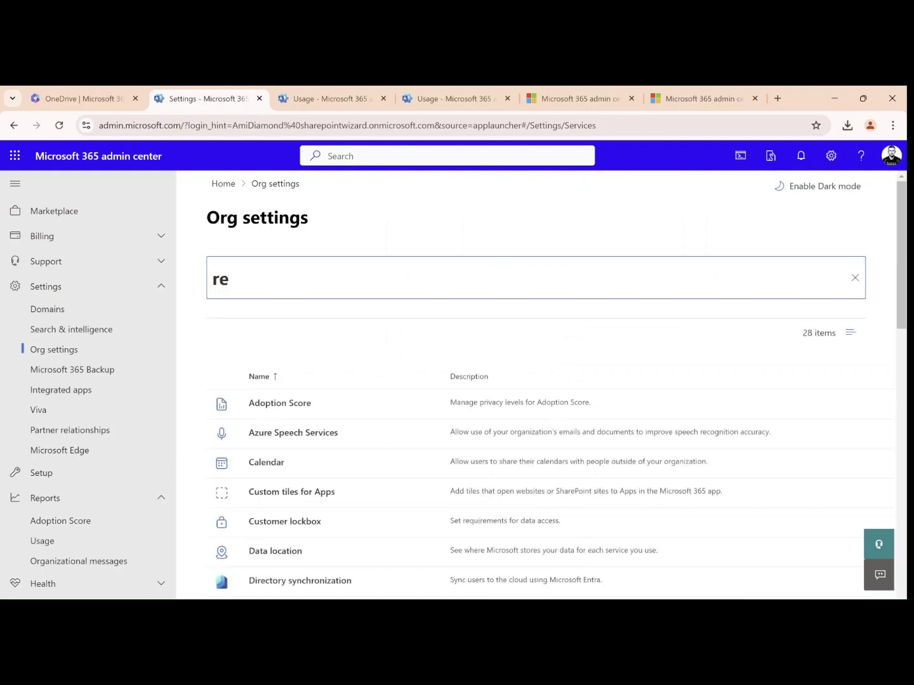
{"action": "type", "text": "port"}
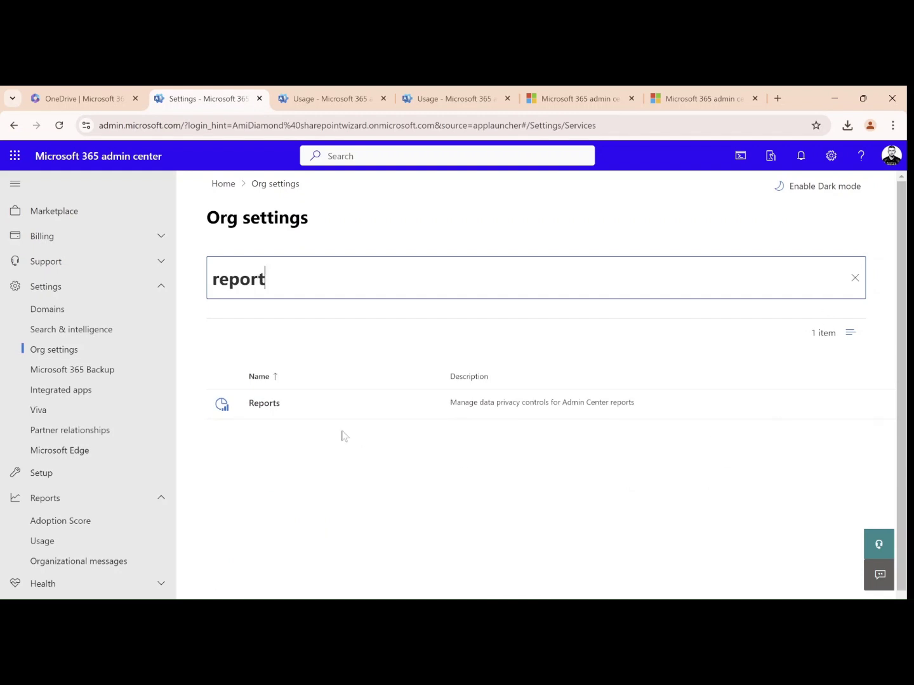
- Check Display concealed names in the Reports privacy settings, save, and close the panel
{"action": "left_click", "coordinate": [261, 411]}
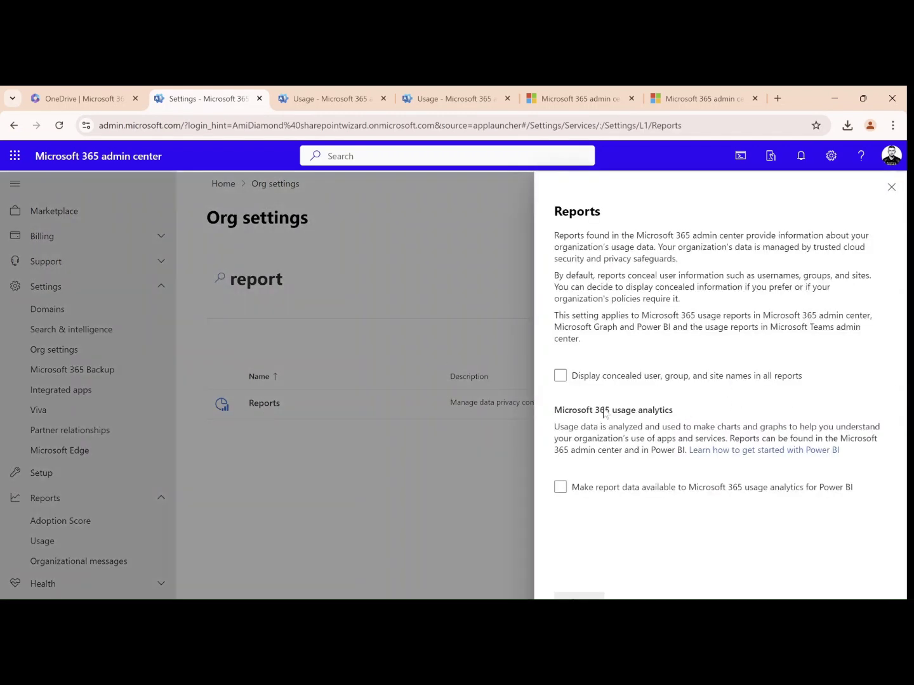
{"action": "left_click", "coordinate": [560, 375]}
{"action": "left_click", "coordinate": [579, 596]}
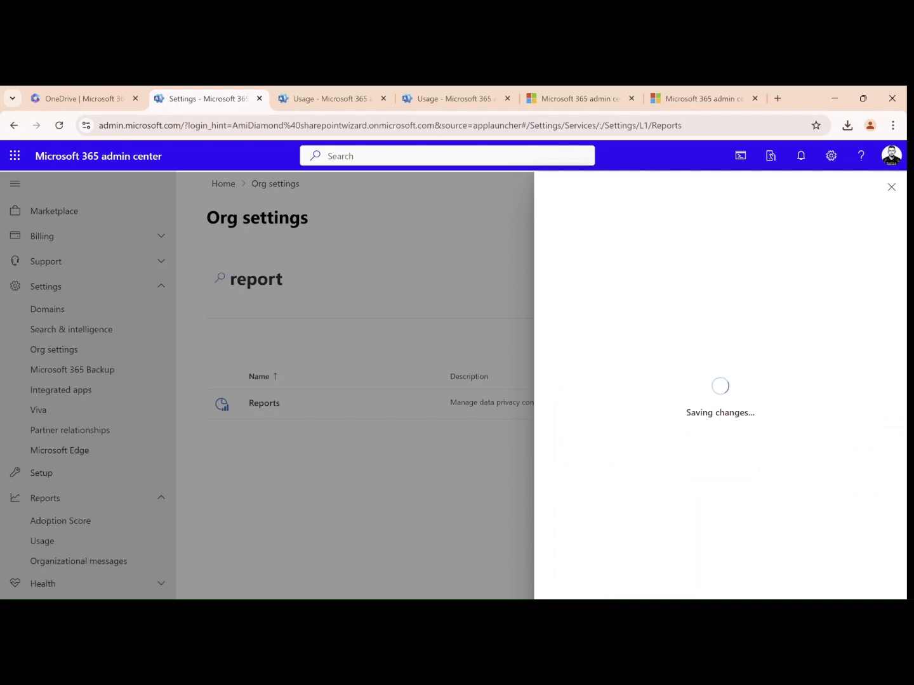
{"action": "left_click", "coordinate": [891, 187]}
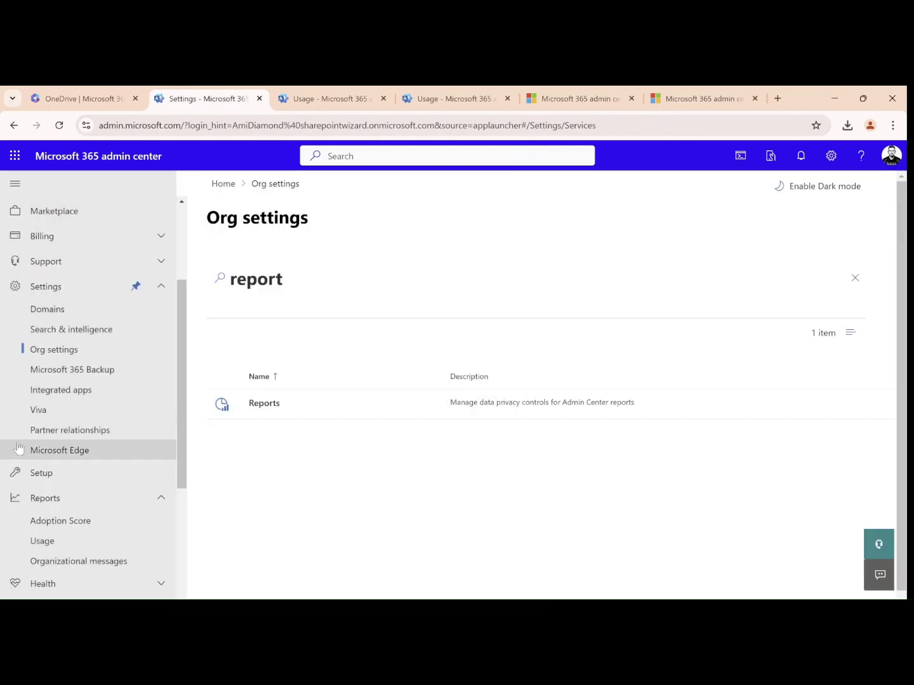